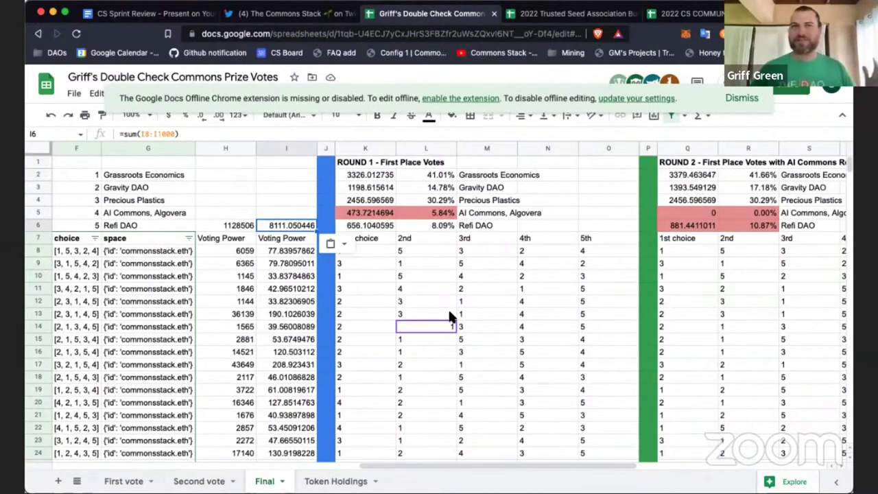
# Review the raw ballot records in the First vote sheet and then those in the Second vote sheet.
pyautogui.hscroll(-10, 450, 312)
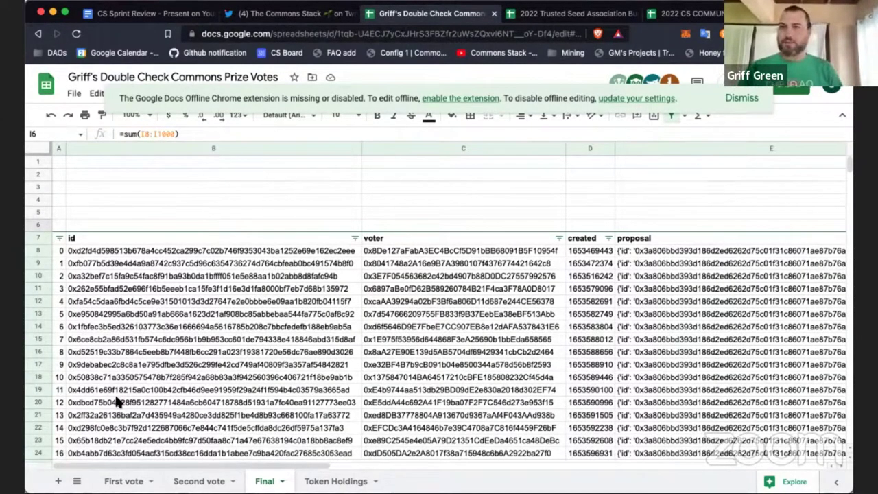
pyautogui.click(124, 481)
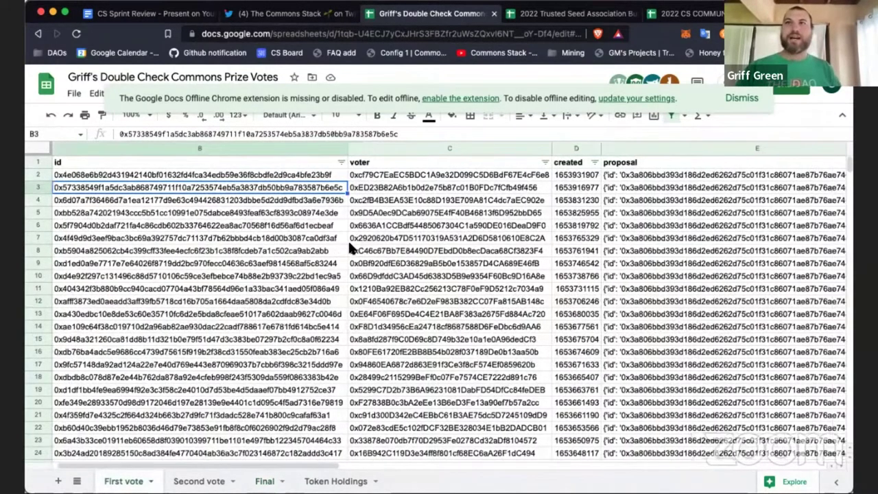
pyautogui.hscroll(10, 348, 245)
pyautogui.hscroll(-10, 309, 309)
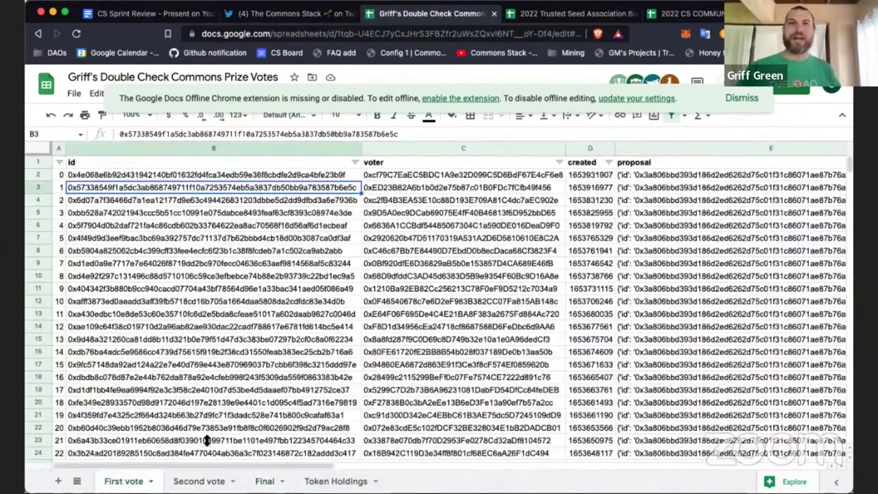
pyautogui.hotkey('alt', 'Down')
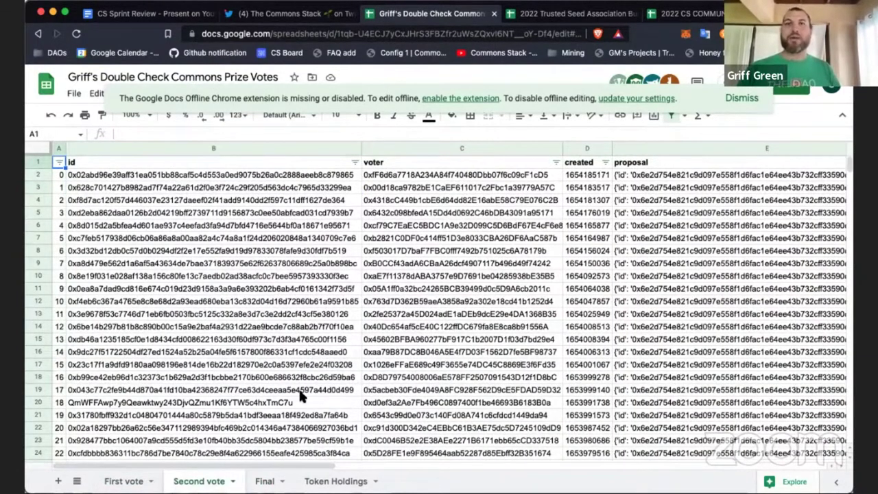
# Check the addresses, tokens and quad scores in the Token Holdings sheet, then return to the Final sheet.
pyautogui.click(274, 481)
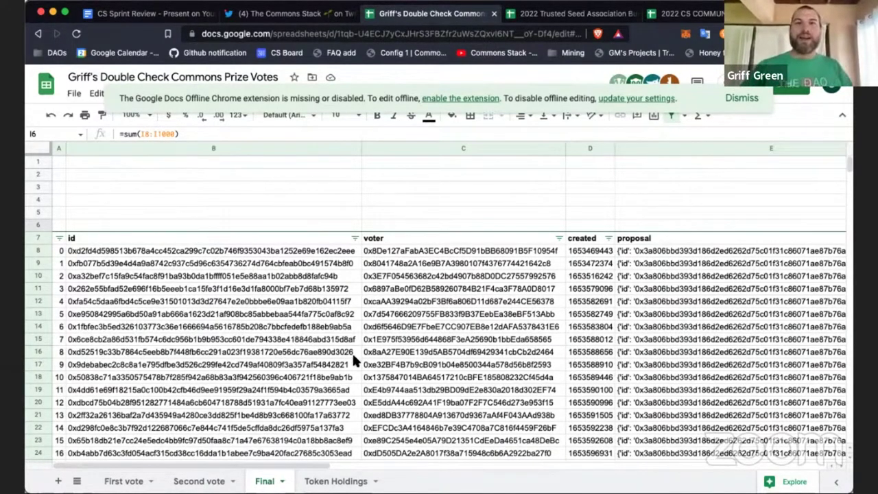
pyautogui.click(343, 473)
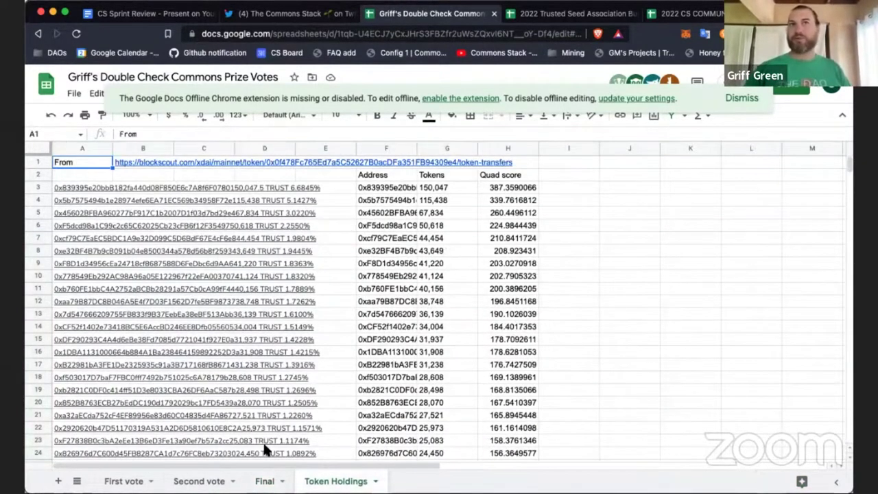
pyautogui.click(263, 480)
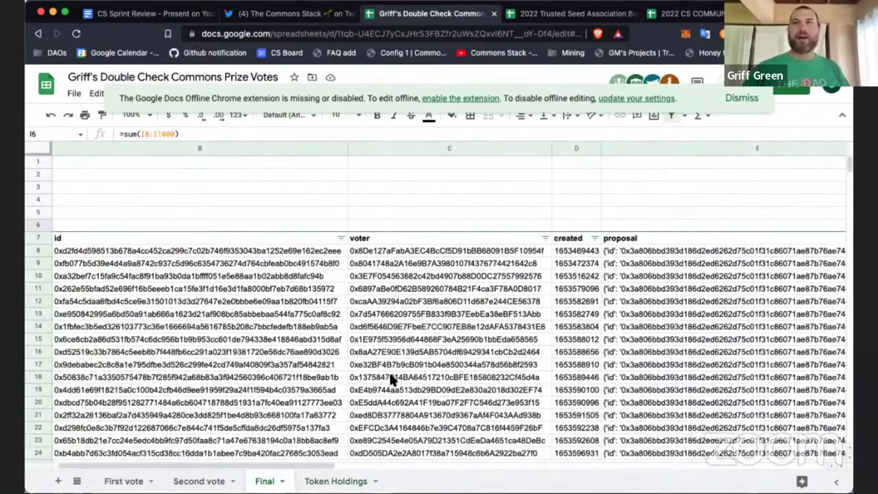
# Examine the summed Voting Power in H6 alongside the candidate list and Round 1 tallies.
pyautogui.hscroll(5, 389, 378)
pyautogui.hscroll(2, 518, 240)
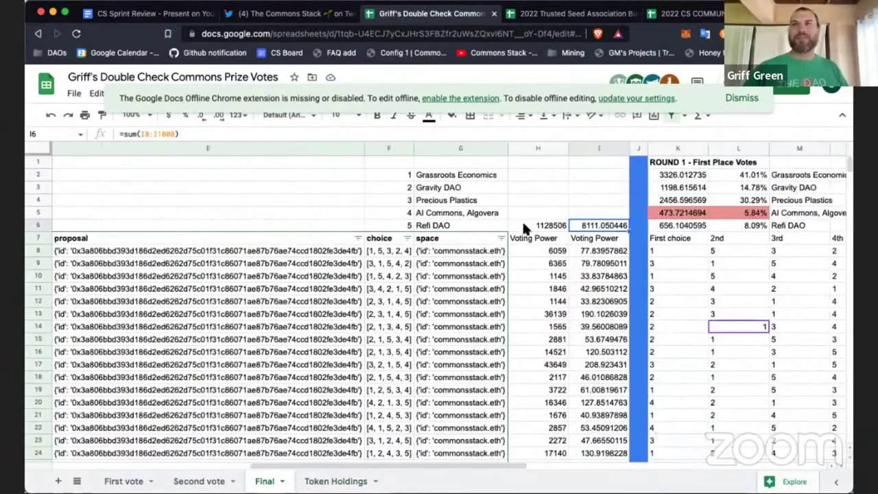
pyautogui.click(542, 226)
pyautogui.hscroll(4, 383, 277)
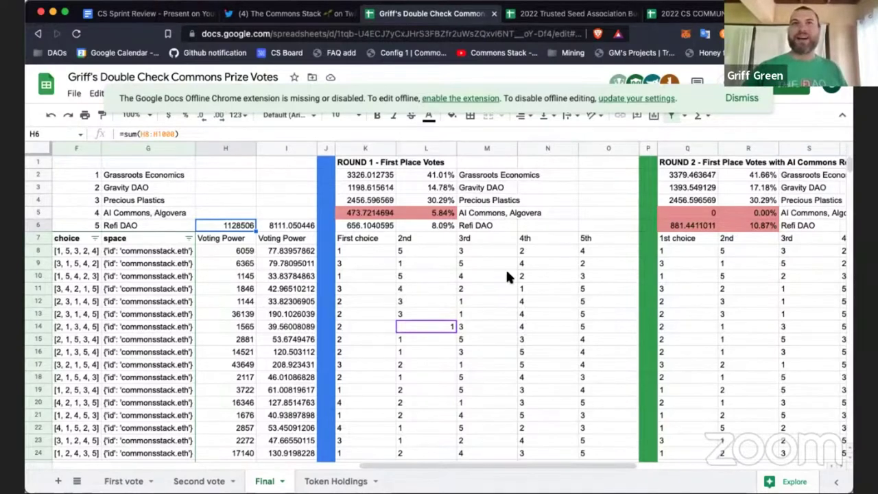
pyautogui.hscroll(1, 507, 276)
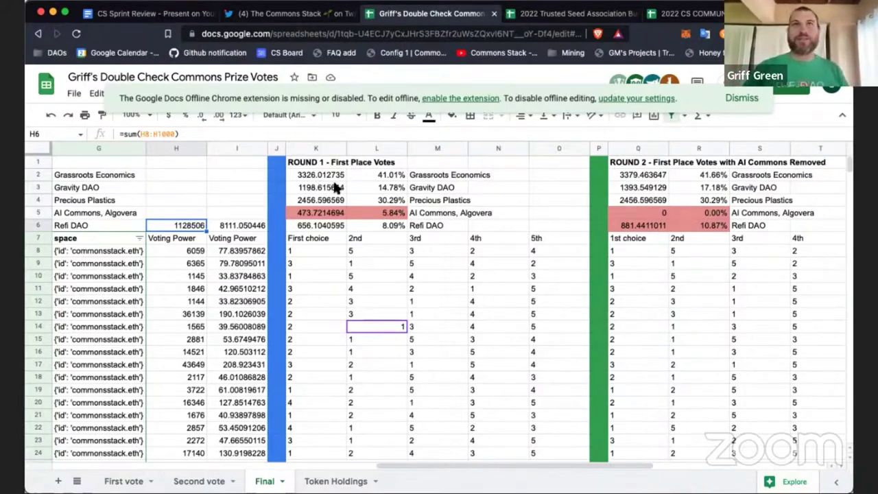
# Inspect Round 1's first-choice column, the AI Commons, Algovera entry and the first and second choices in row 20.
pyautogui.click(325, 238)
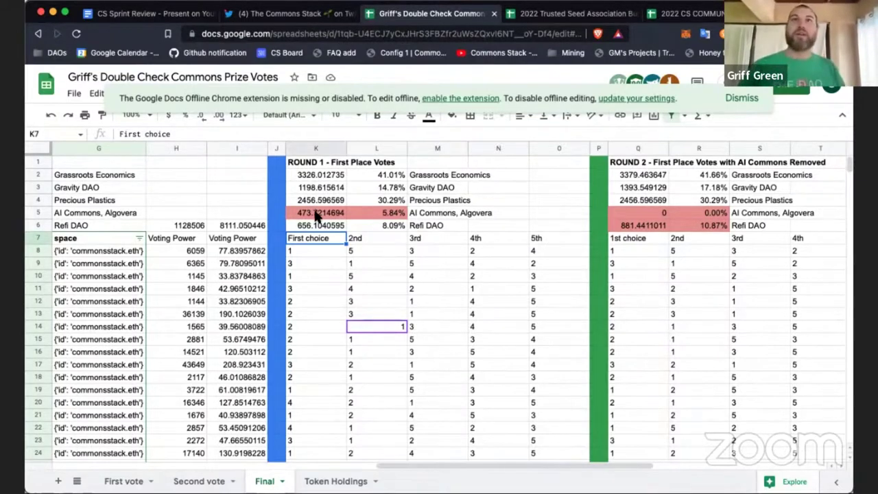
pyautogui.click(431, 217)
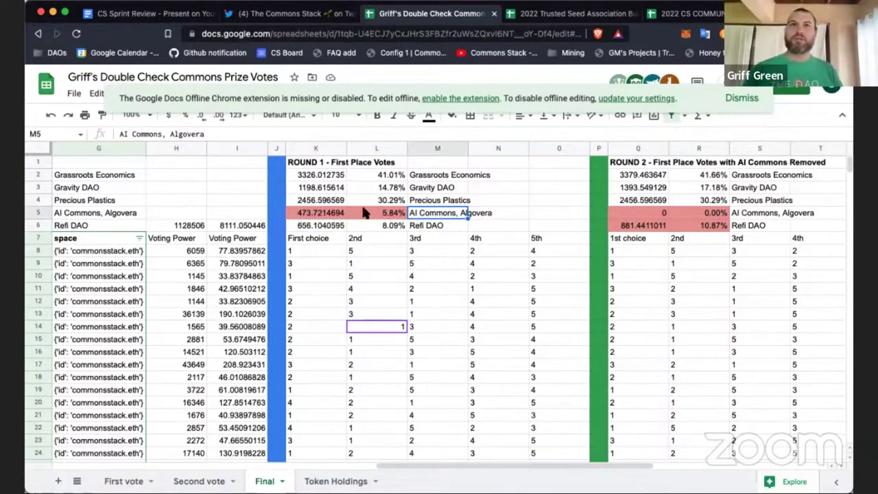
pyautogui.click(312, 405)
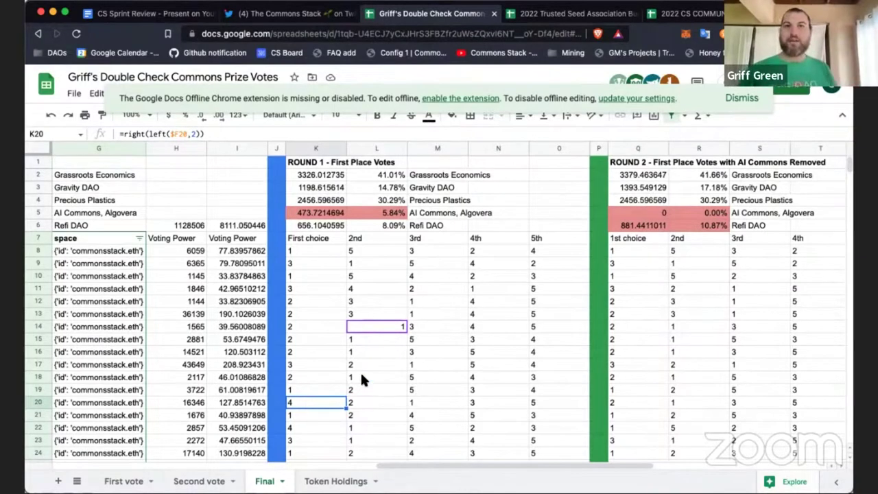
pyautogui.click(355, 404)
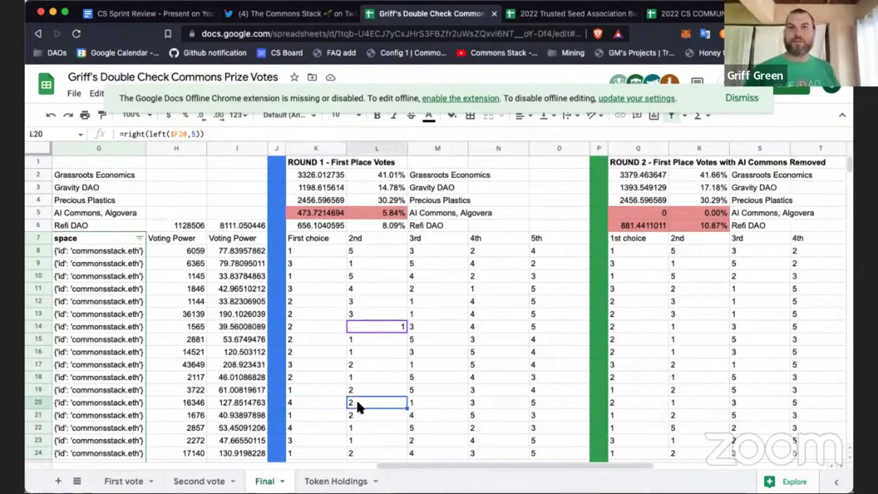
# Inspect Round 2's recalculated first choice in row 20 and the vote formulas for AI Commons and Refi DAO.
pyautogui.click(641, 404)
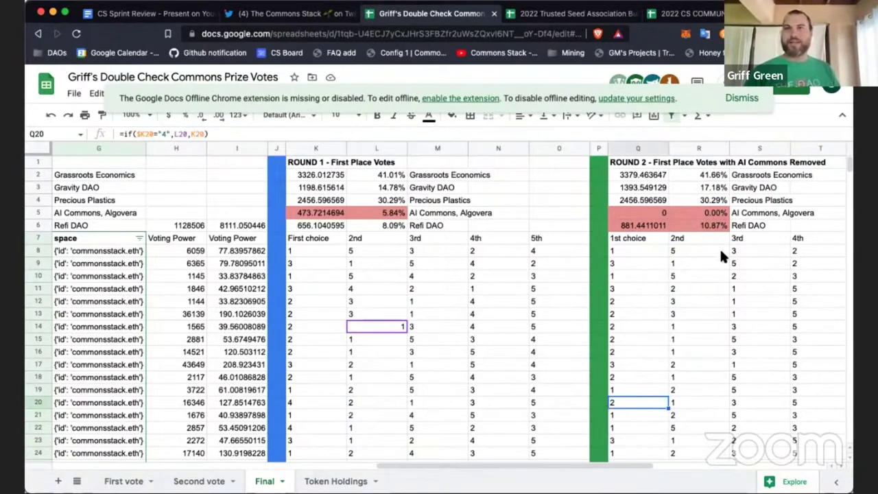
pyautogui.hscroll(3, 595, 316)
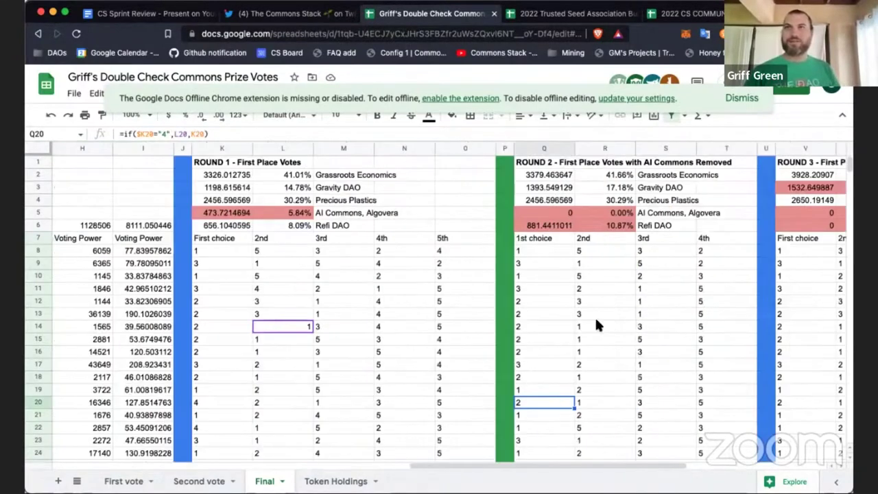
pyautogui.click(556, 215)
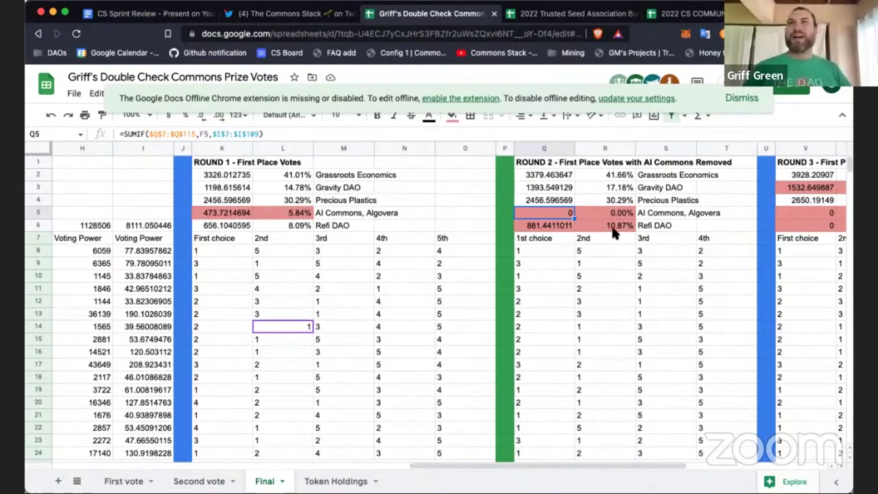
pyautogui.click(568, 225)
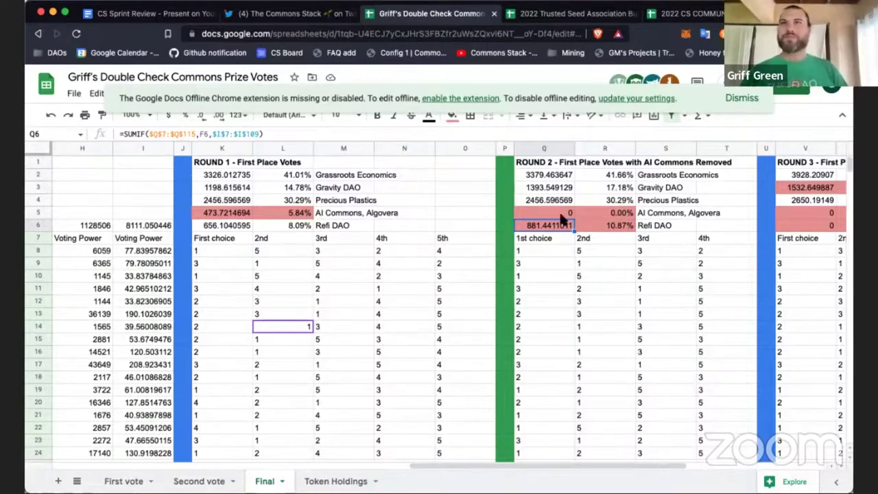
# Examine the Round 3 results, checking the vote shares of Grassroots Economics and Gravity DAO.
pyautogui.hscroll(3, 609, 230)
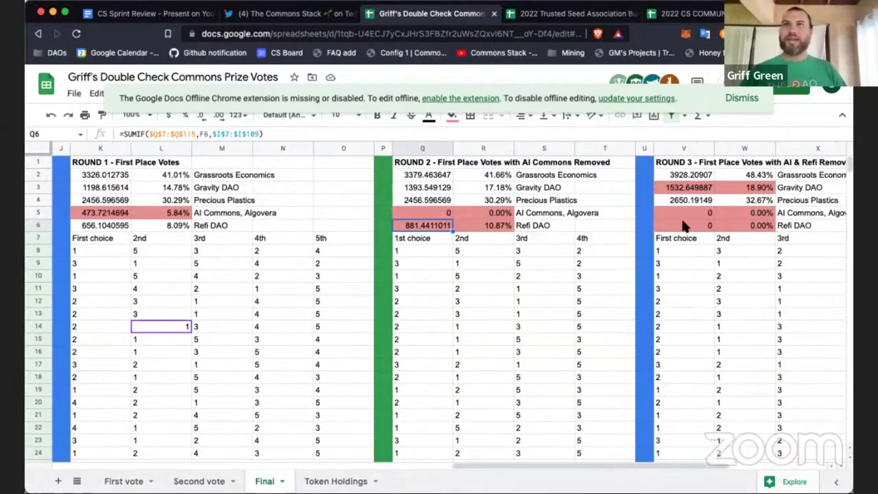
pyautogui.hscroll(1, 684, 226)
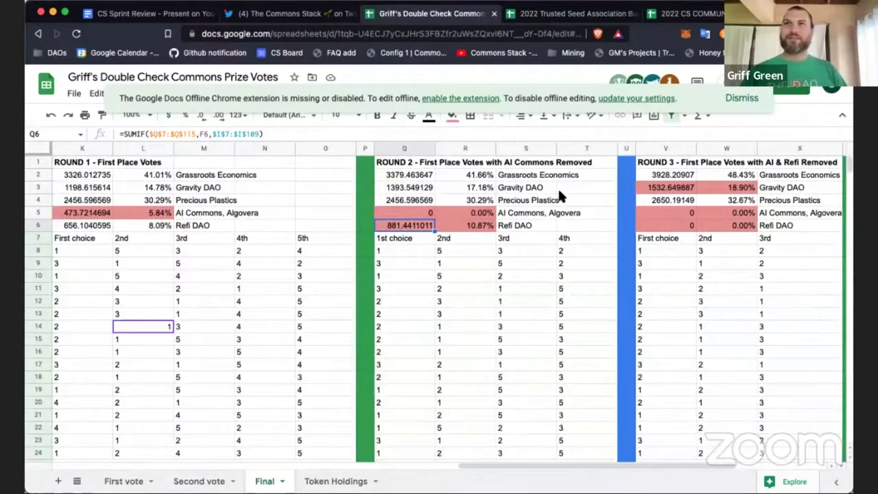
pyautogui.click(749, 176)
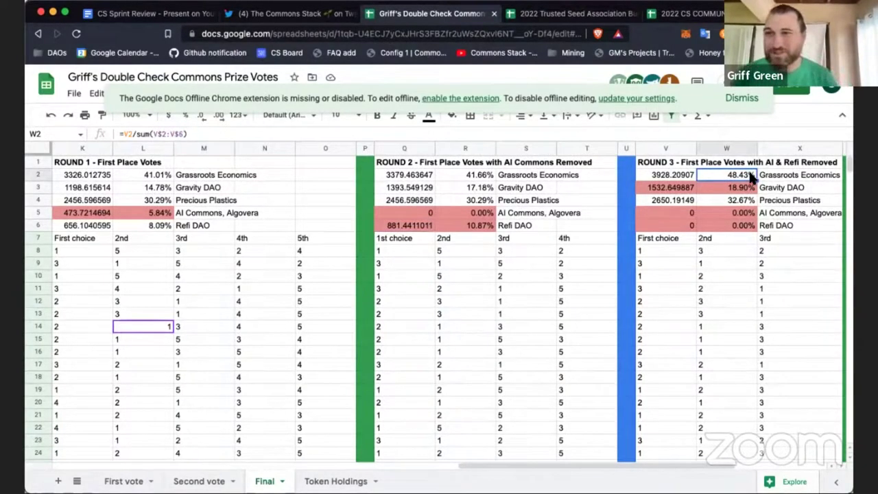
pyautogui.press('Left')
pyautogui.press('Right')
pyautogui.press('Right')
pyautogui.press('Right')
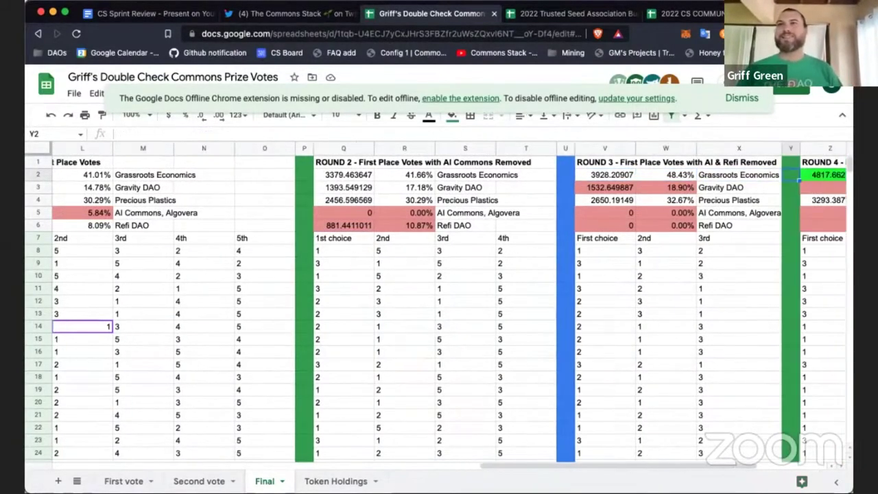
pyautogui.click(665, 174)
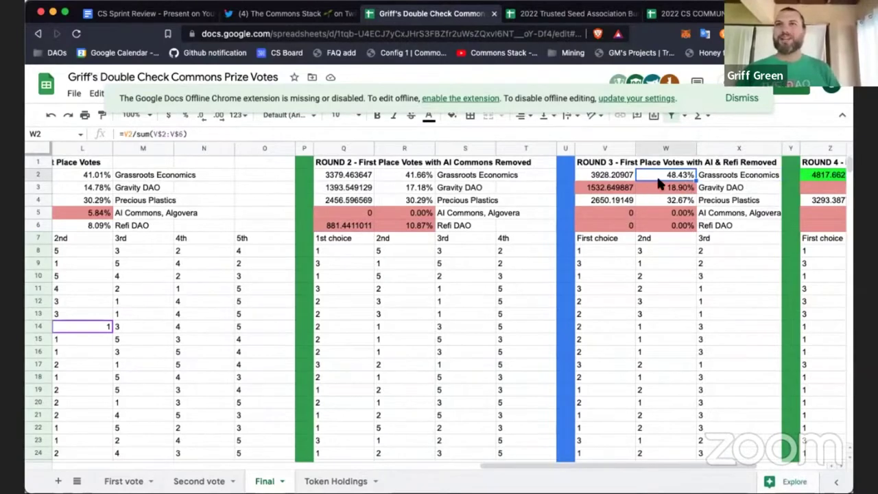
pyautogui.click(616, 196)
pyautogui.click(690, 191)
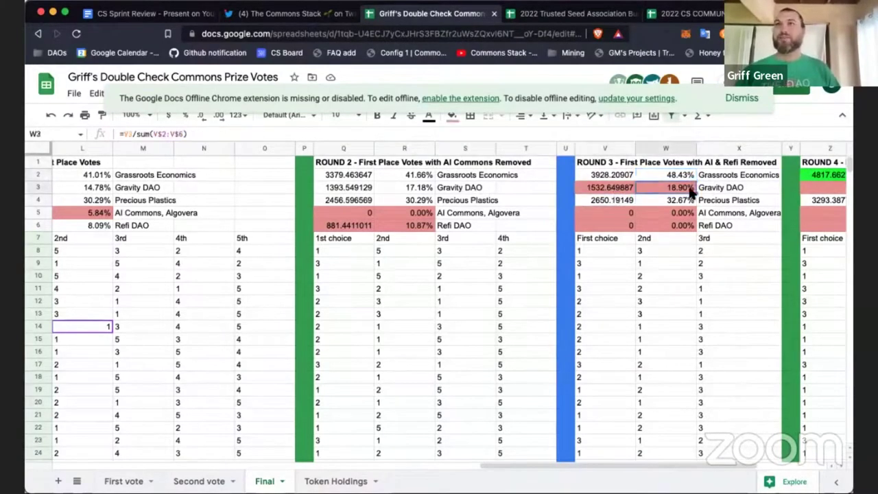
# Examine the Round 4 first-place votes for Gravity DAO, Grassroots Economics and Precious Plastics.
pyautogui.press('Right')
pyautogui.press('Right')
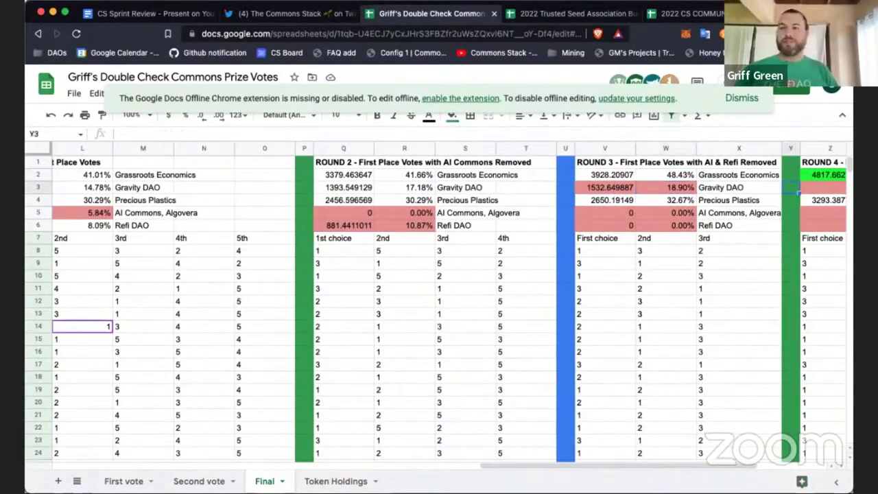
pyautogui.press('Right')
pyautogui.press('Right')
pyautogui.press('Right')
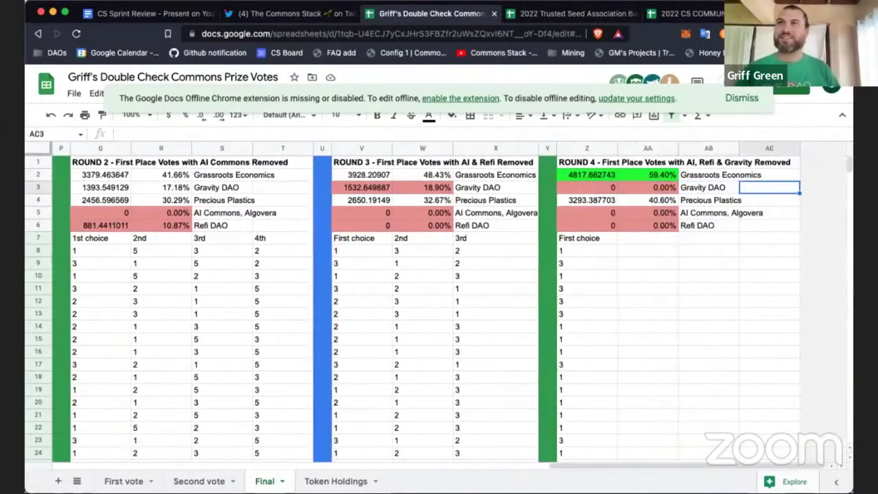
pyautogui.click(586, 187)
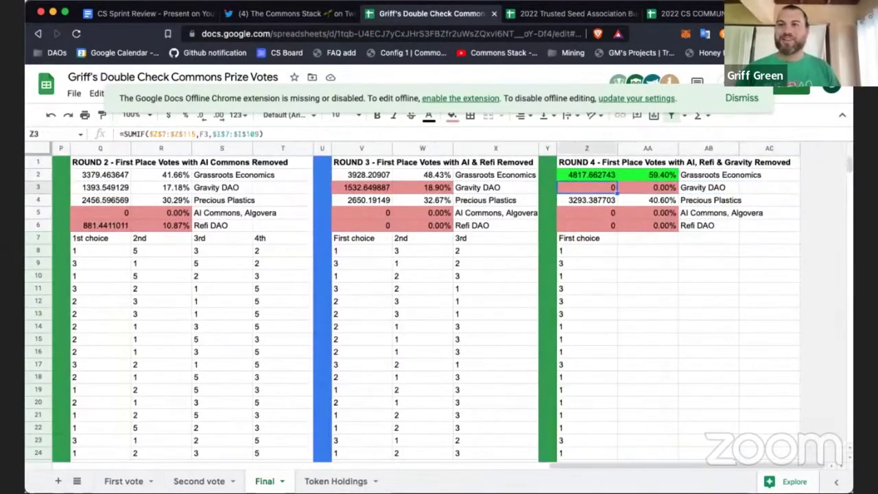
pyautogui.click(598, 177)
pyautogui.press('Right')
pyautogui.press('Right')
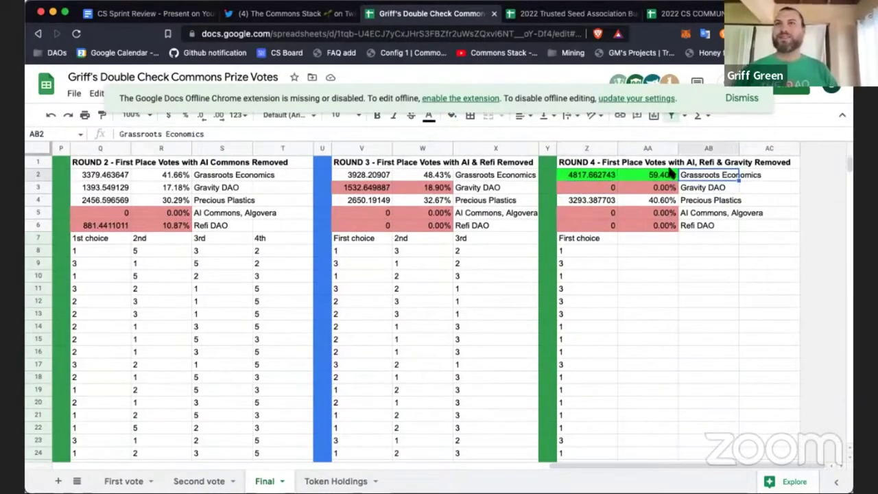
pyautogui.click(607, 200)
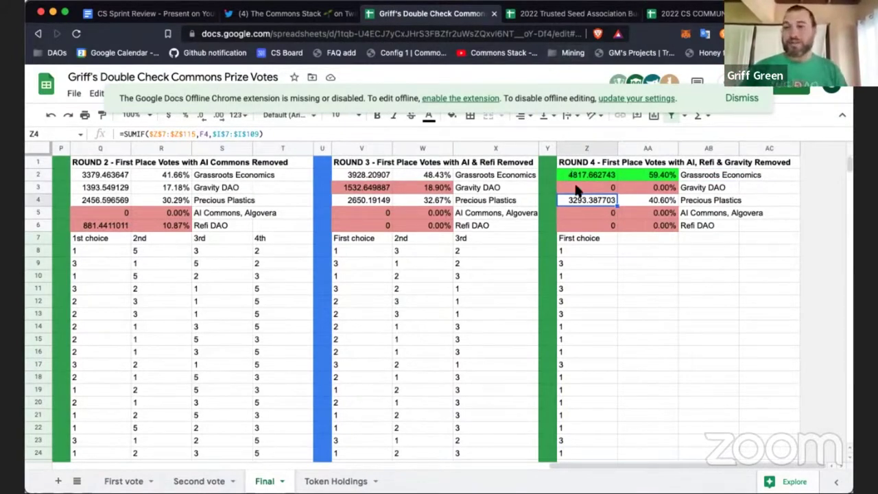
# Open the 2022 Trusted Seed Association Budget Sheet, dismiss the offline notice and inspect the 1 Jun 2022 holdings, salary debt and run-out-of-money date.
pyautogui.click(578, 19)
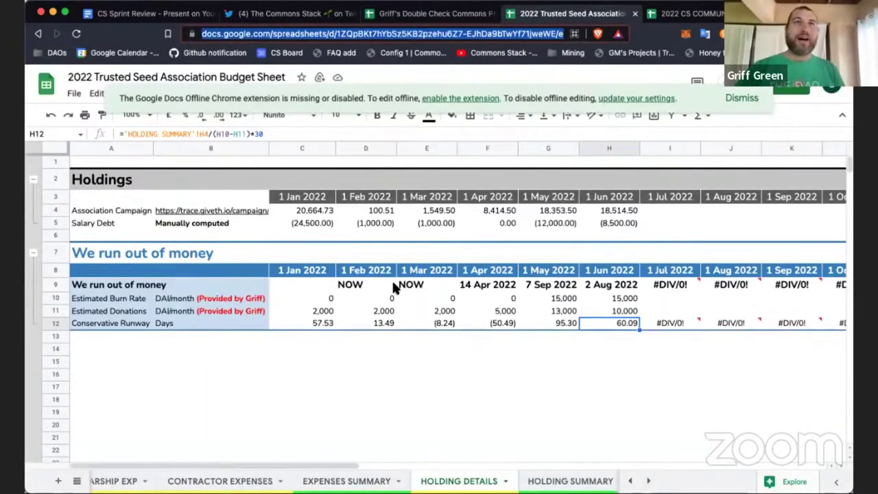
pyautogui.click(745, 97)
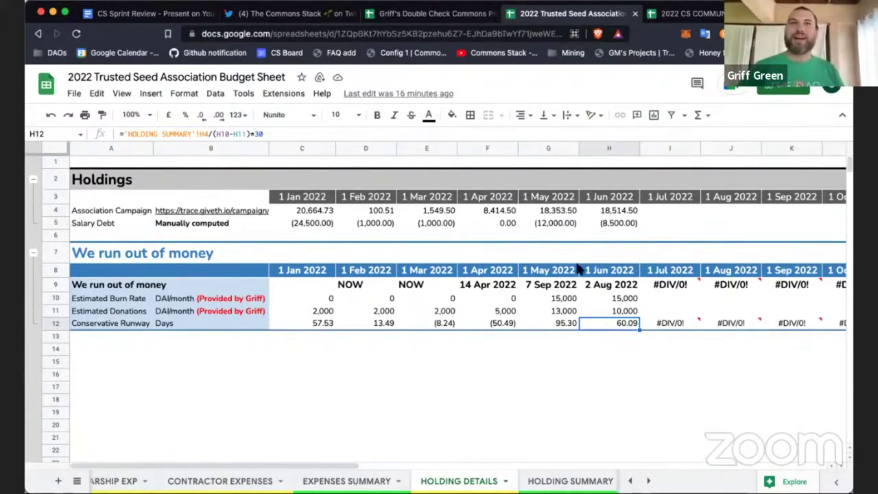
pyautogui.click(624, 223)
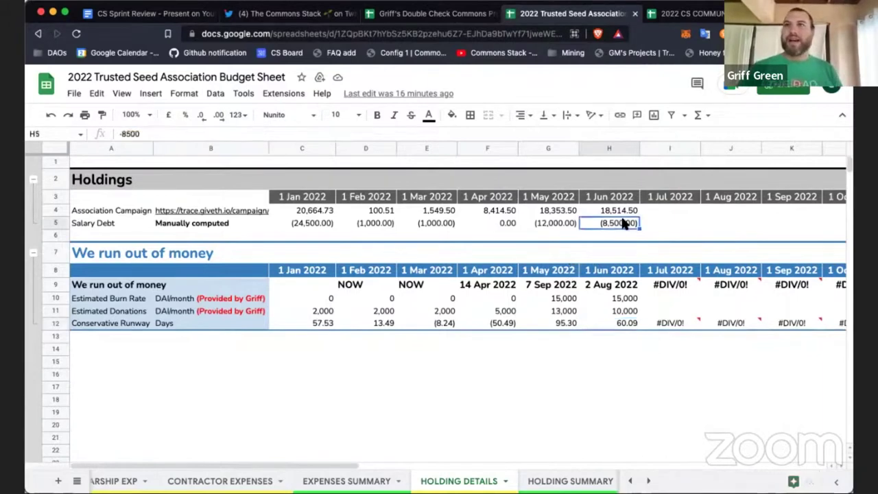
pyautogui.click(615, 214)
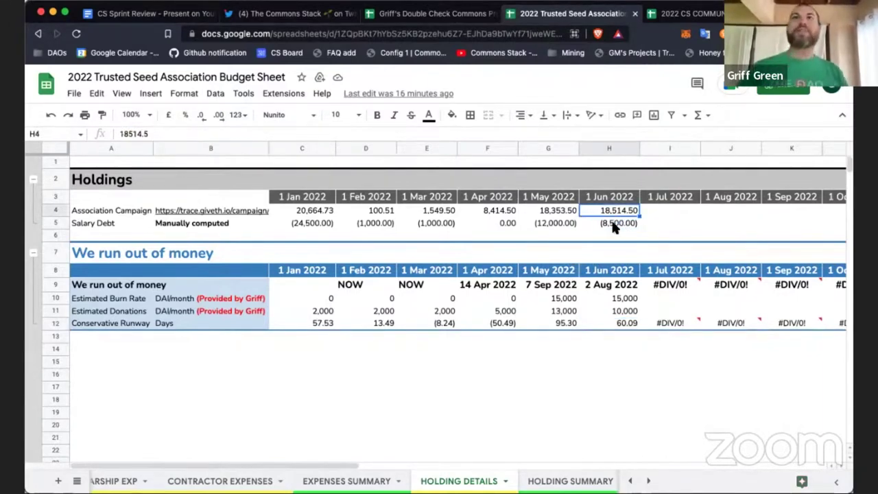
pyautogui.click(613, 224)
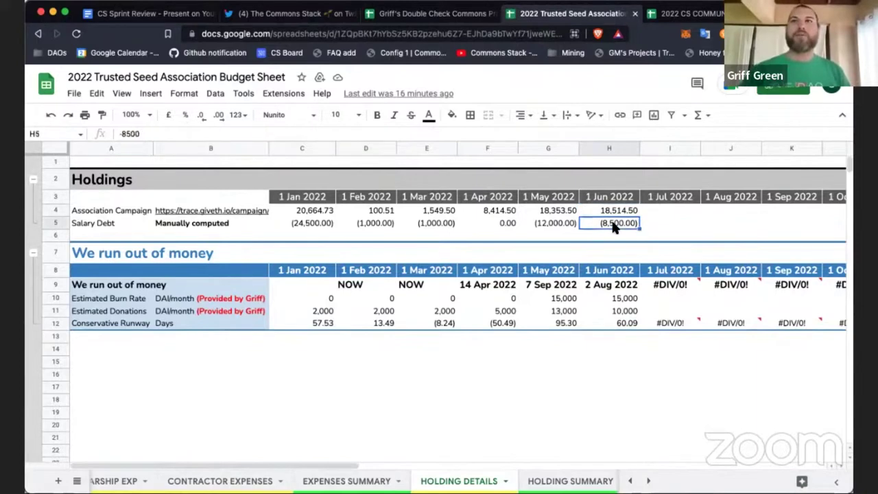
pyautogui.click(620, 288)
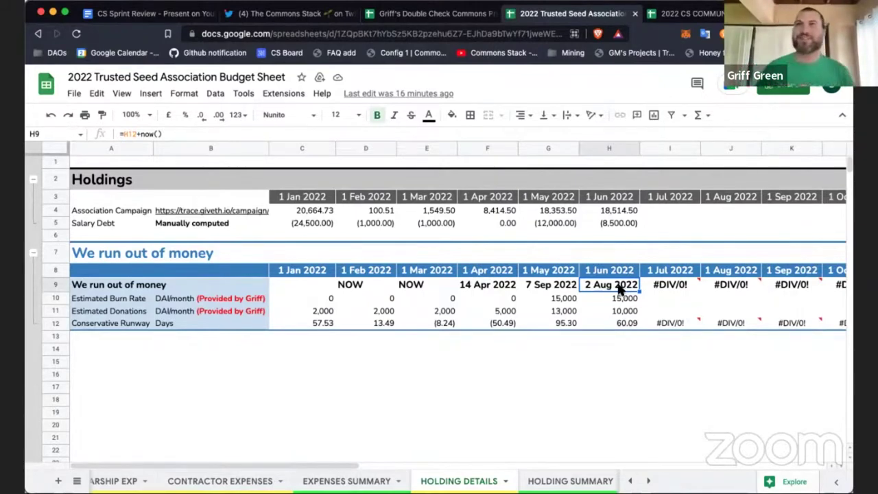
# Open the 2022 CS COMMUNITY Budget Sheet's holding summary and inspect the 1 Jun 2022 Commonsstack.eth, Community Campaign, total and GIV Liquidity Mining holdings.
pyautogui.click(691, 15)
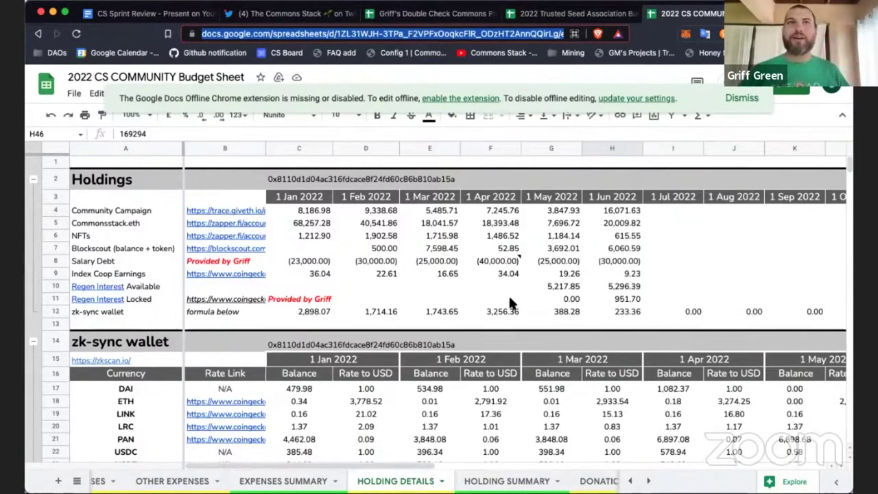
pyautogui.click(477, 481)
pyautogui.click(549, 192)
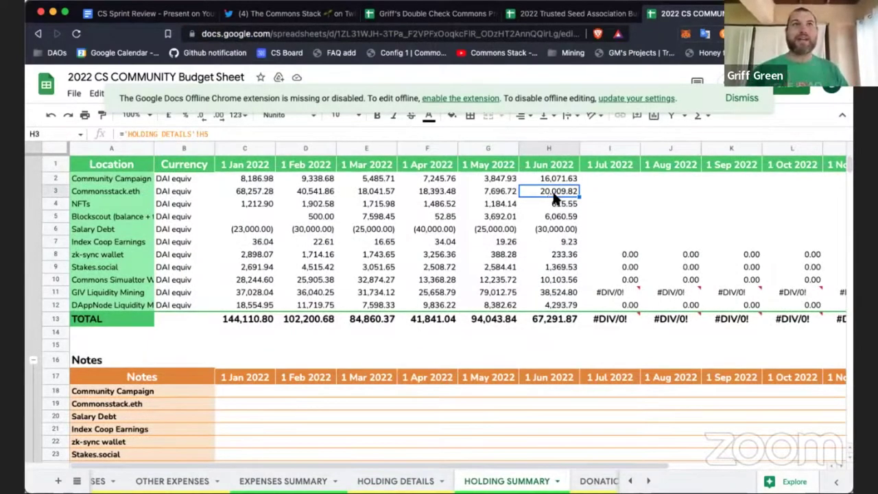
pyautogui.click(569, 181)
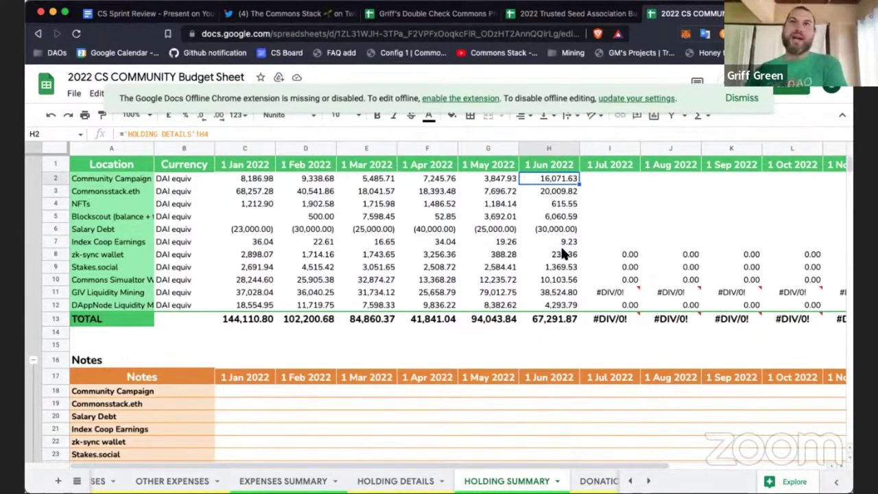
pyautogui.click(559, 317)
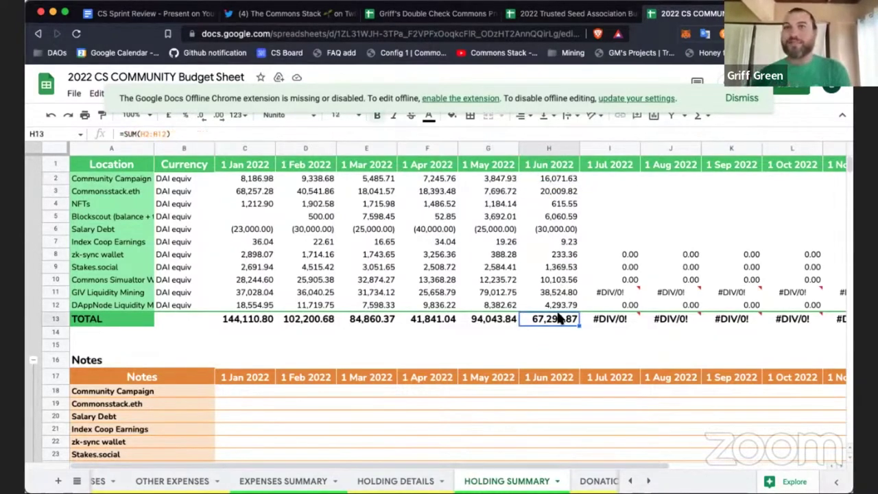
pyautogui.click(550, 293)
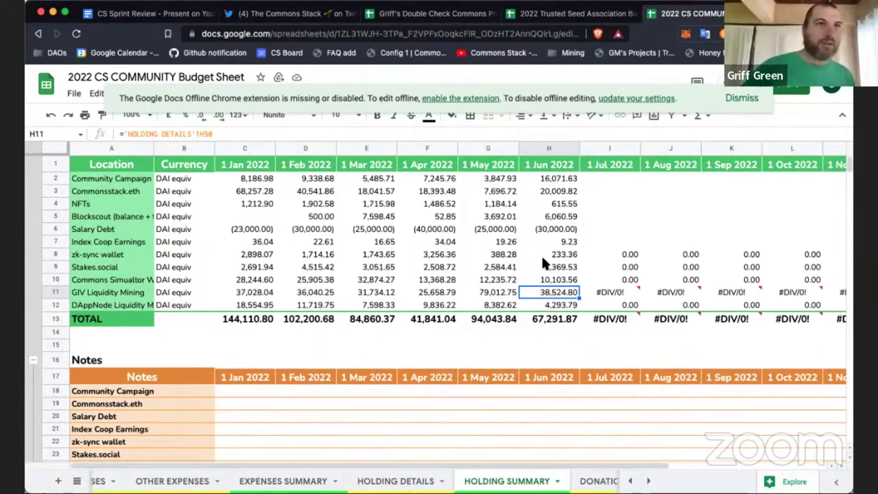
pyautogui.click(568, 192)
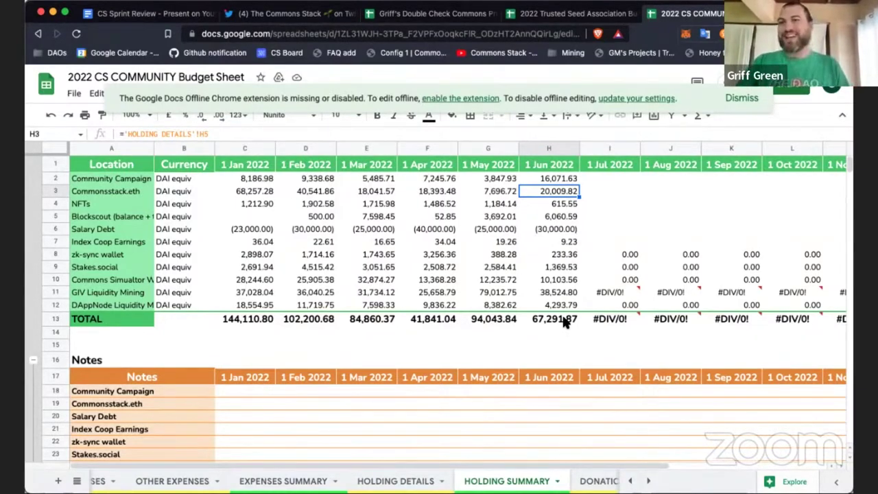
# Return to the community budget's holding details and check the 1 Jun 2022 run-out-of-money date.
pyautogui.scroll(-5, 564, 322)
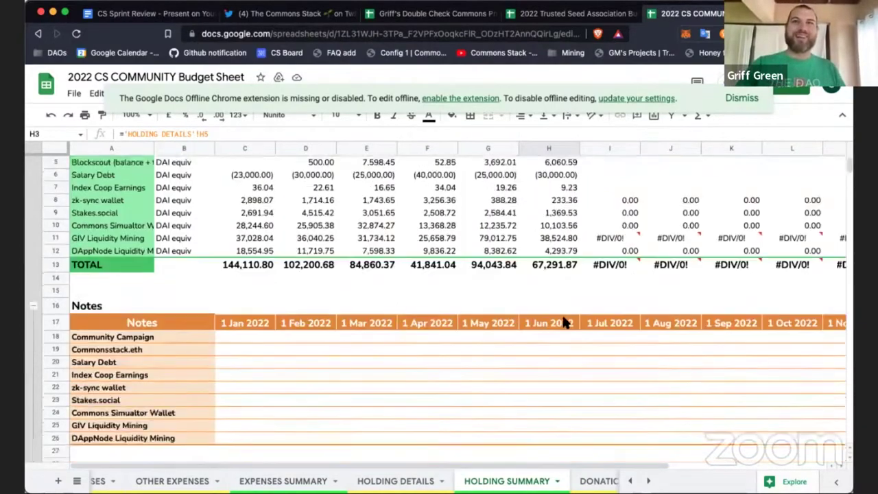
pyautogui.scroll(3, 562, 323)
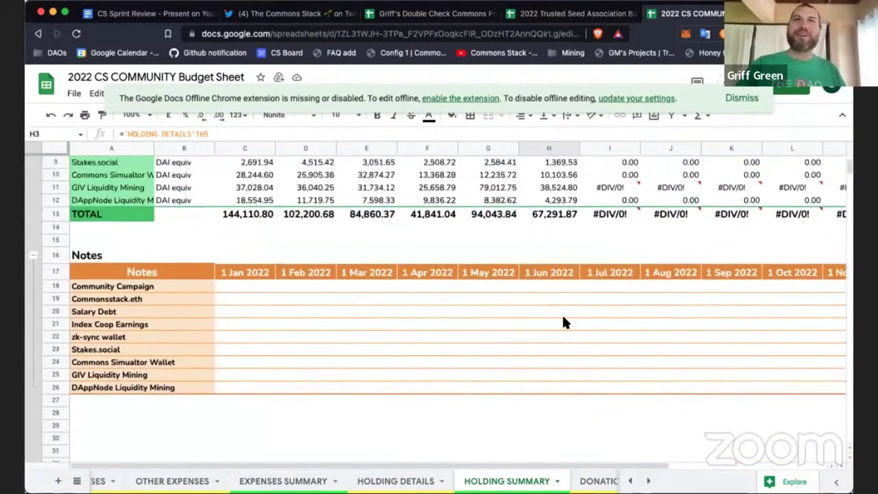
pyautogui.scroll(-3, 563, 323)
pyautogui.scroll(-5, 562, 320)
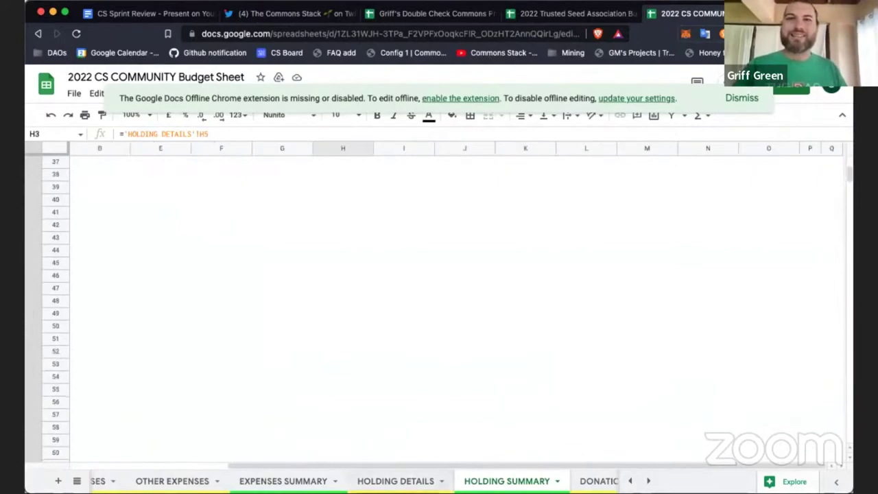
pyautogui.hotkey('ctrl', 'shift', 'pageup')
pyautogui.scroll(-3, 557, 312)
pyautogui.scroll(-15, 555, 313)
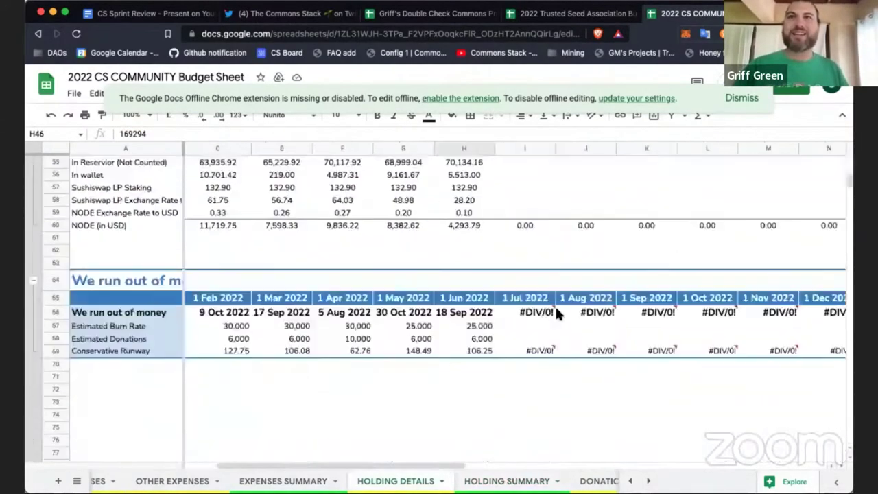
pyautogui.click(535, 235)
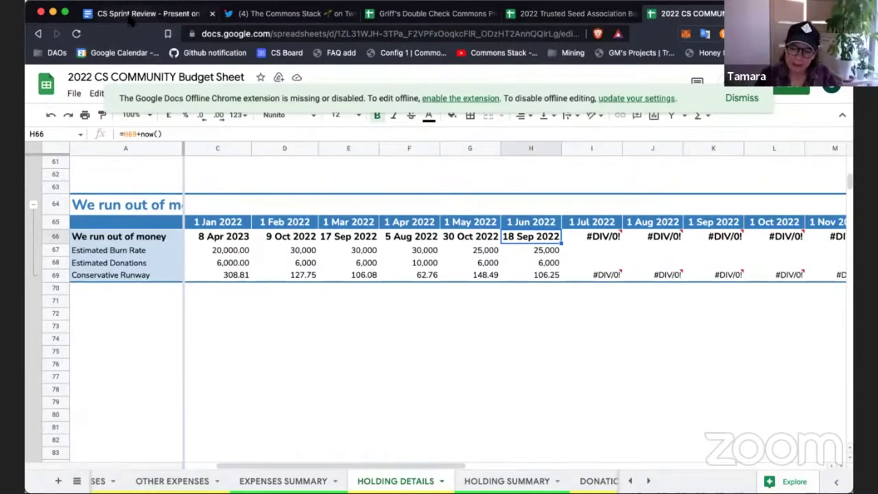
# Look through the Grassroots Economics About Us page, covering its mission, community currency history and team.
pyautogui.click(278, 14)
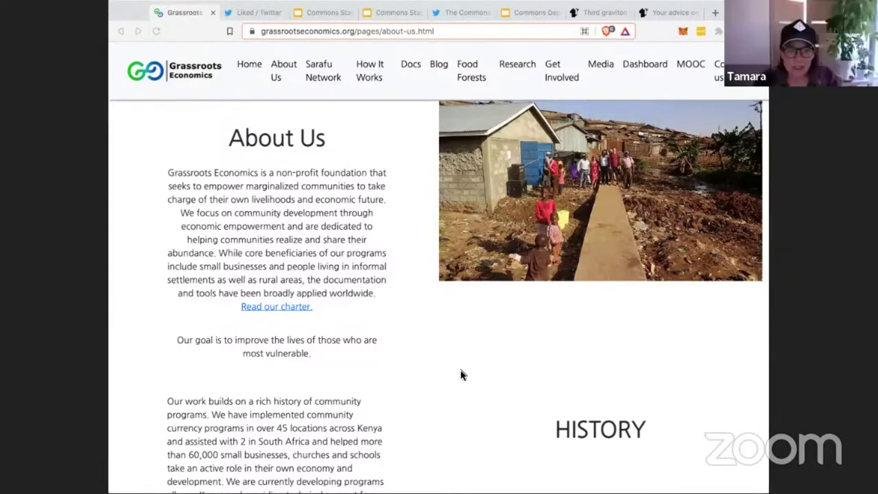
pyautogui.scroll(-5, 462, 374)
pyautogui.scroll(-3, 461, 375)
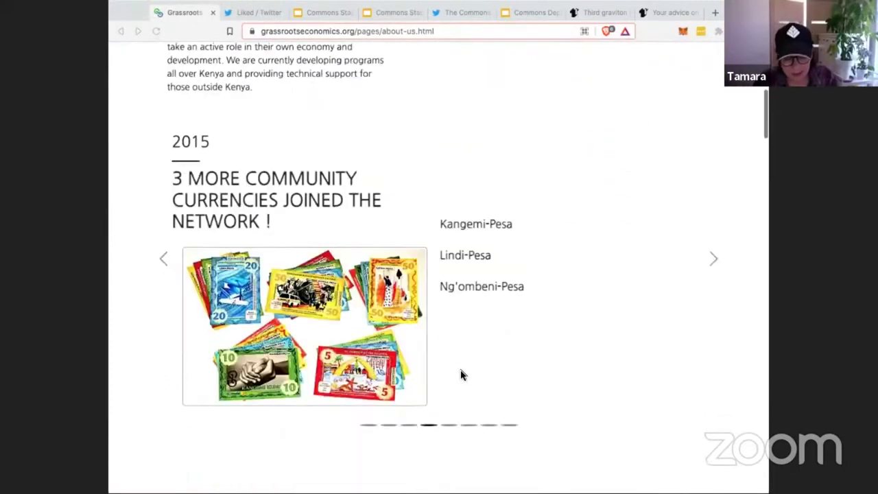
pyautogui.scroll(8, 461, 374)
pyautogui.scroll(-10, 461, 375)
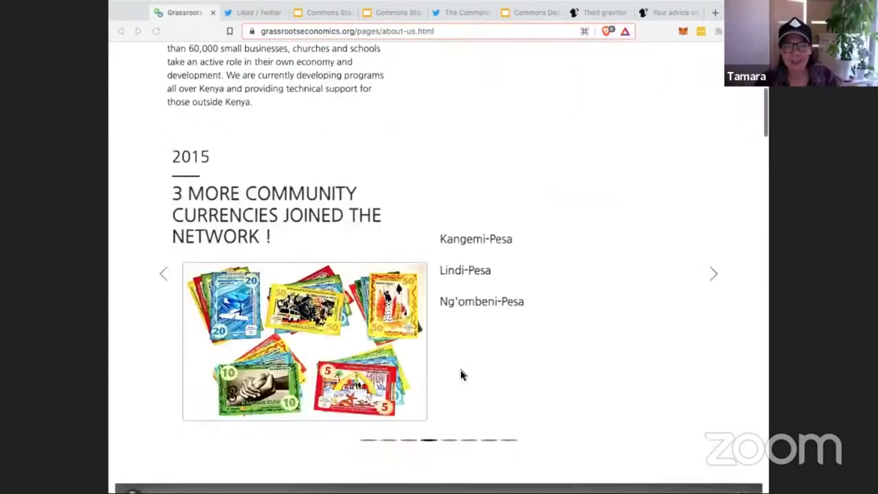
pyautogui.scroll(-6, 461, 370)
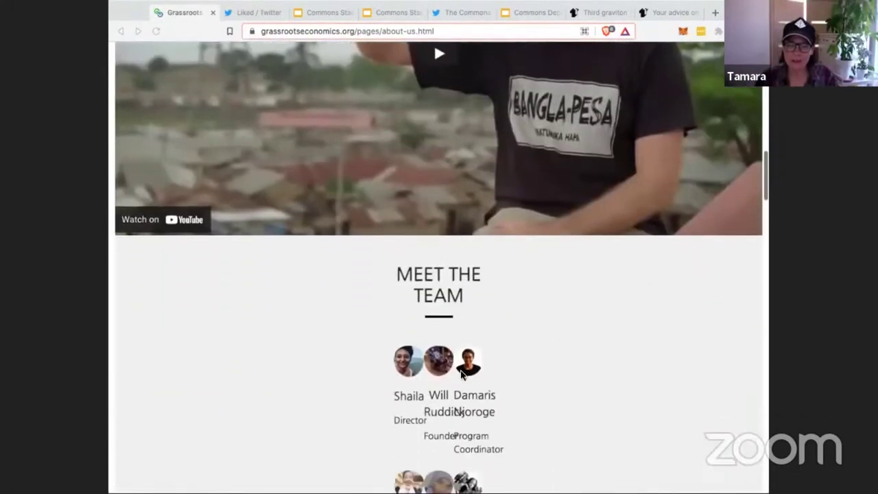
pyautogui.scroll(-6, 461, 374)
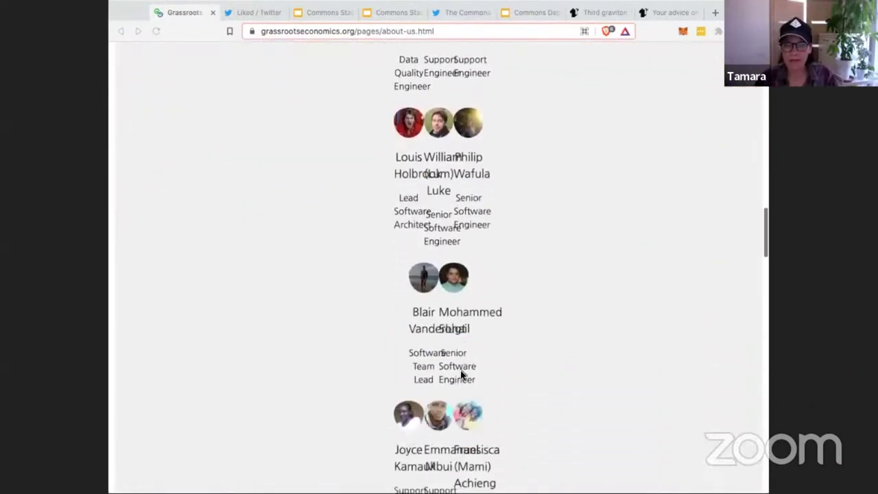
pyautogui.scroll(-4, 461, 375)
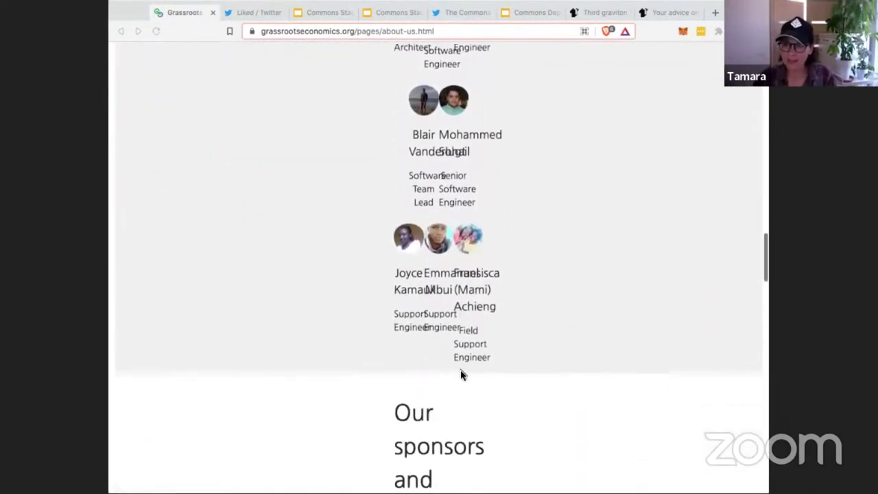
pyautogui.scroll(5, 461, 373)
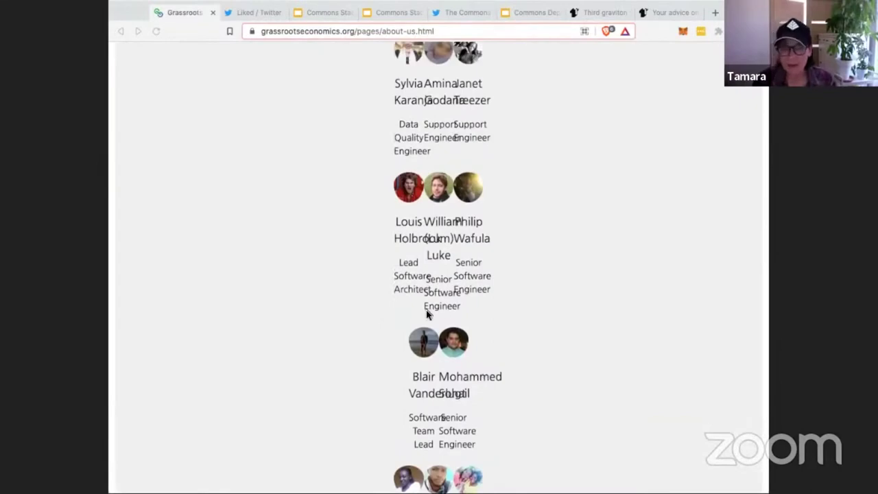
pyautogui.scroll(10, 427, 313)
pyautogui.scroll(10, 426, 320)
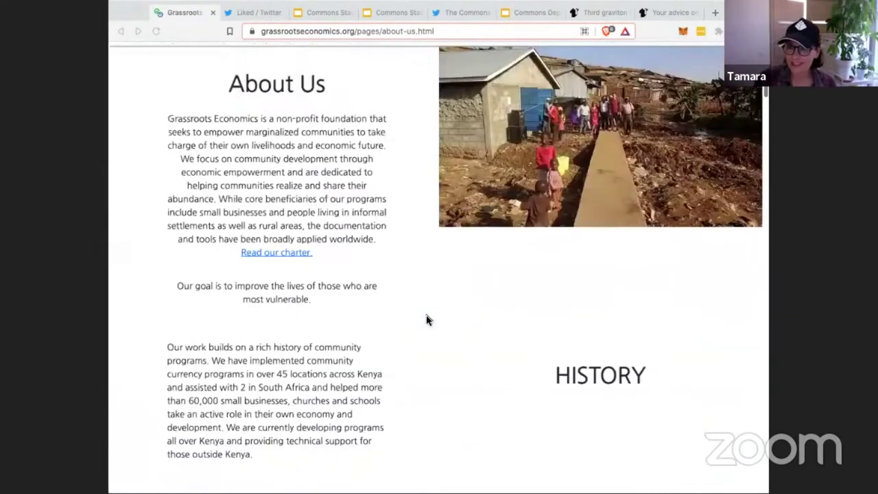
# Show the tweet announcing the Commons Prize winner, followed by the prize timeline and finalists slides.
pyautogui.click(260, 12)
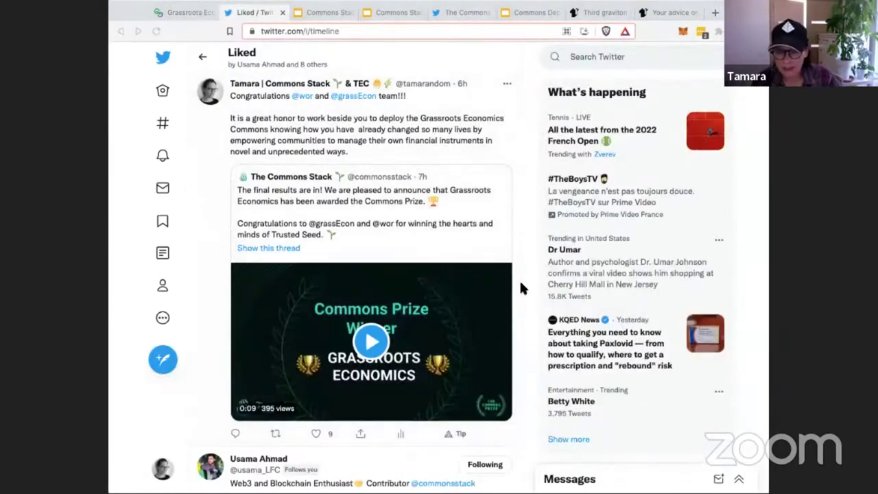
pyautogui.click(321, 13)
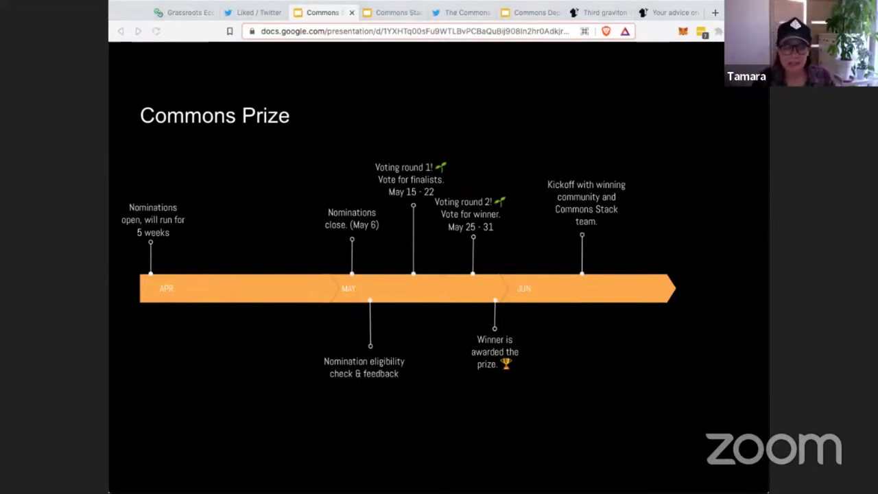
pyautogui.click(394, 13)
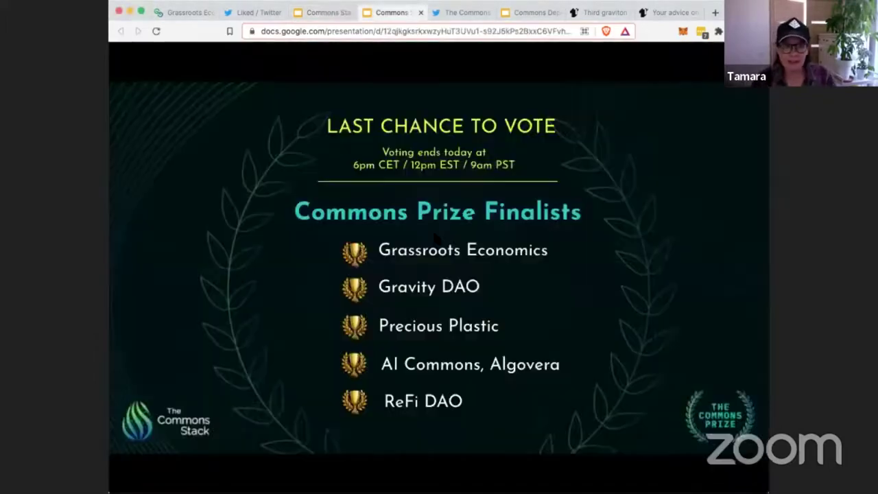